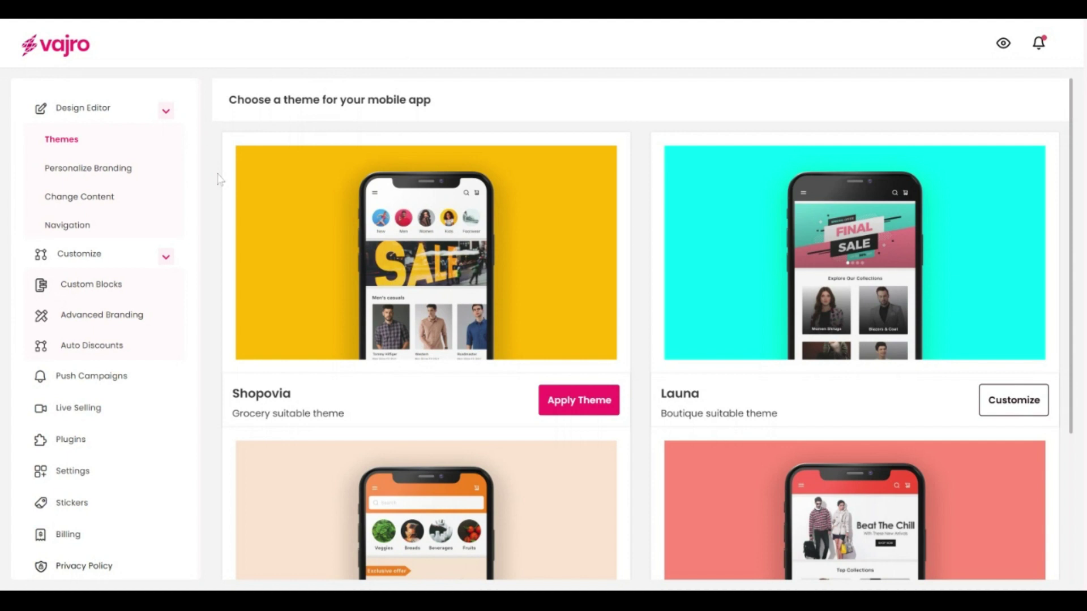
Examine the themes available for the mobile app.
scroll(219, 179, down, 3)
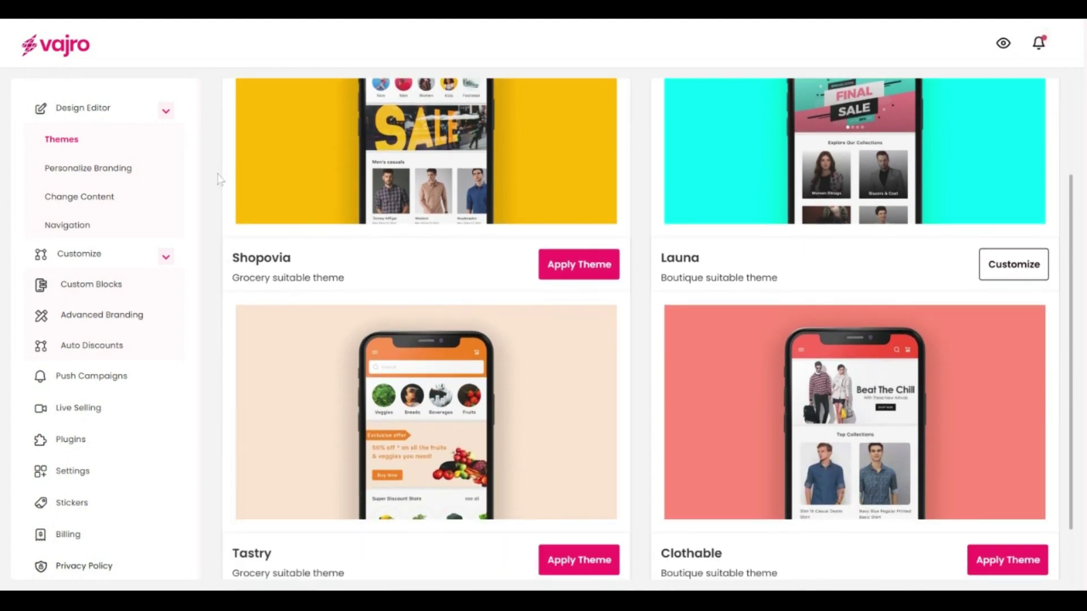
scroll(220, 179, down, 2)
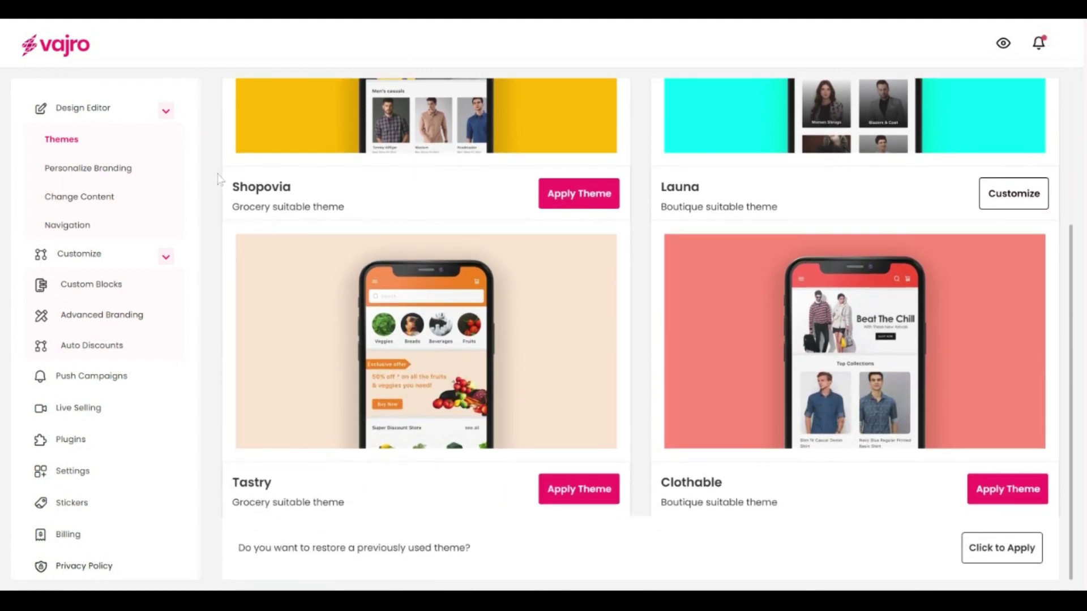
scroll(219, 180, up, 1)
scroll(221, 180, up, 3)
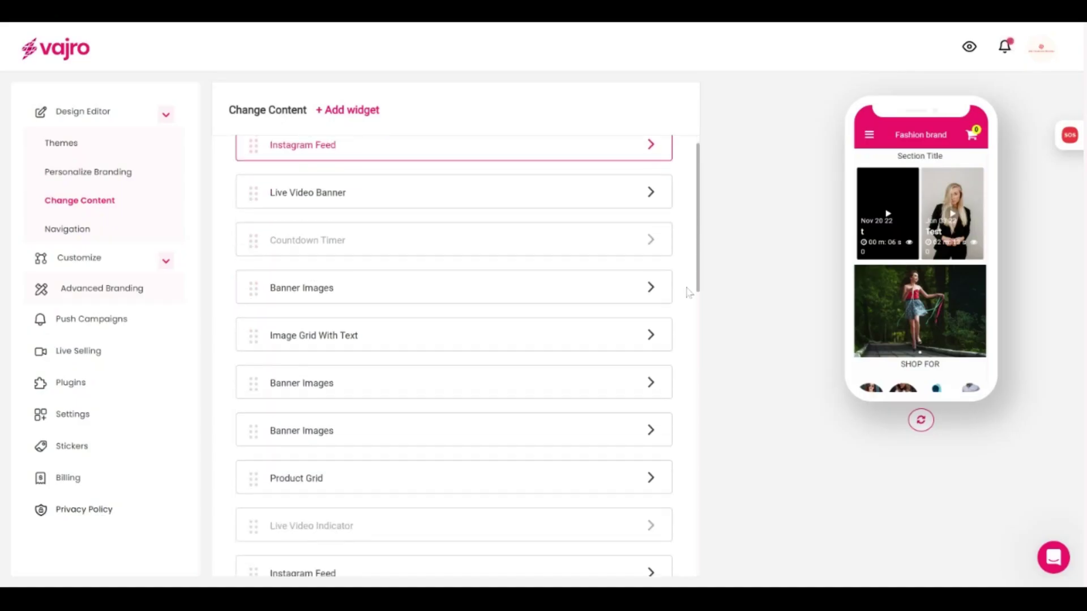
Examine the widgets that can be added to the app's content, and leave the selection without adding one.
scroll(687, 291, up, 7)
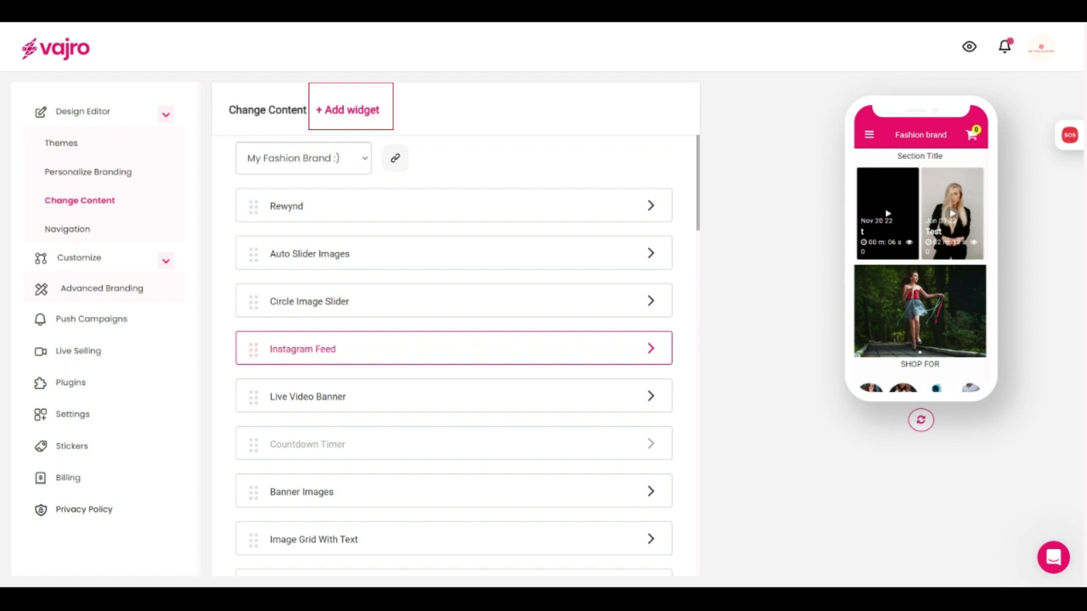
click(339, 112)
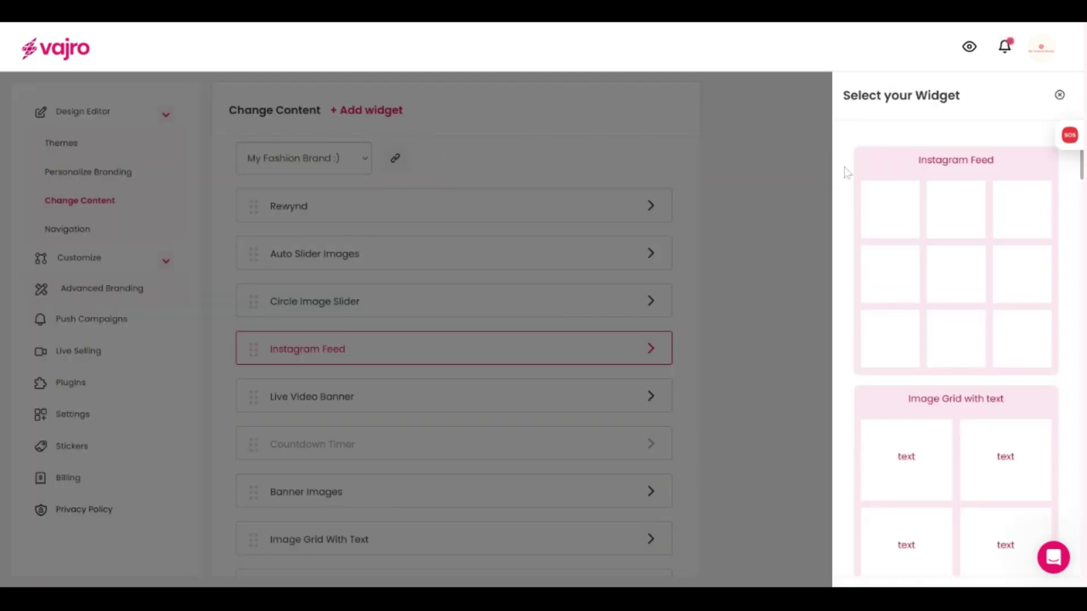
scroll(844, 170, down, 10)
scroll(848, 178, up, 7)
scroll(849, 177, up, 3)
click(478, 336)
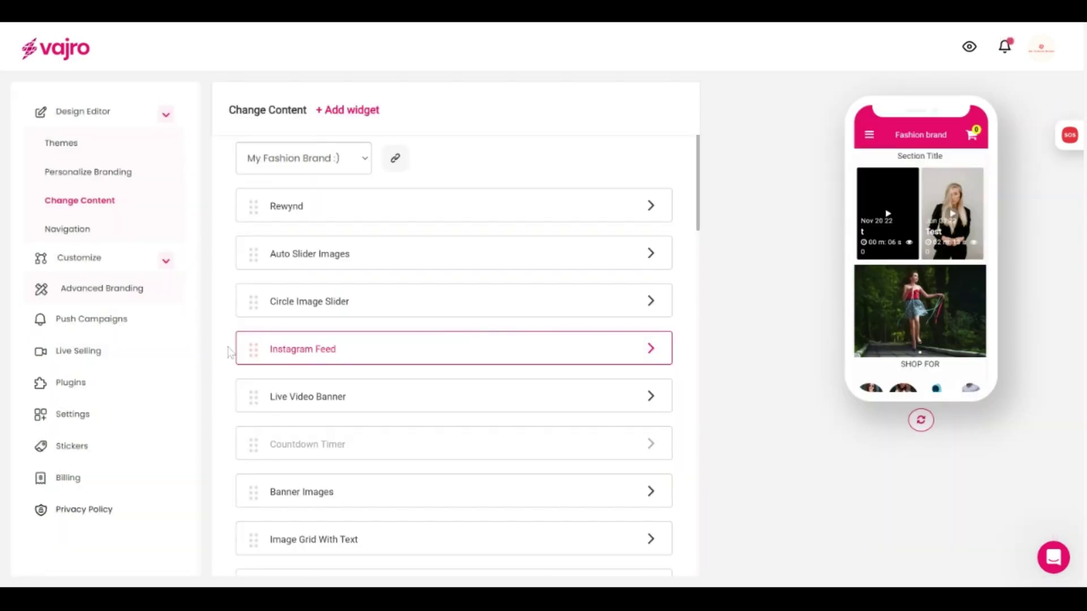
Move the Circle Image Slider widget above Auto Slider Images and check the content order in the app preview.
drag(254, 303, 256, 261)
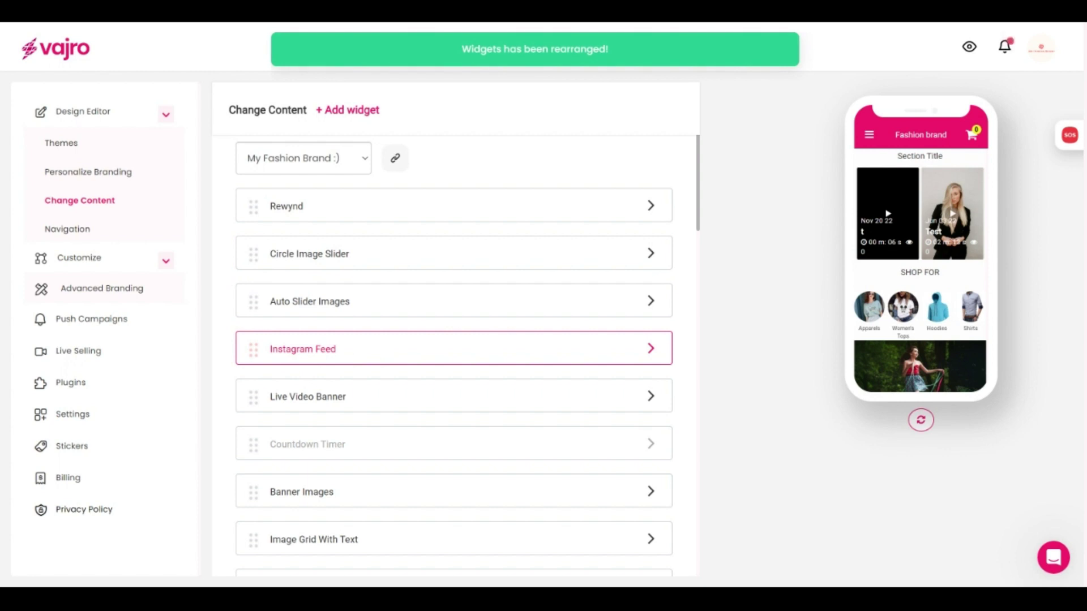
scroll(226, 294, down, 1)
scroll(227, 295, down, 4)
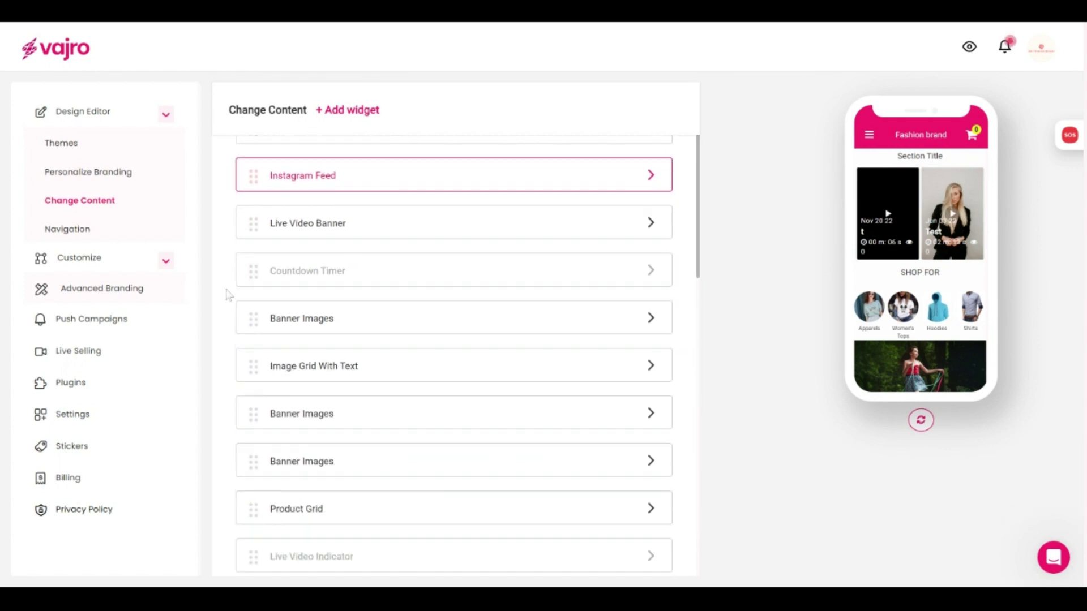
scroll(227, 294, up, 5)
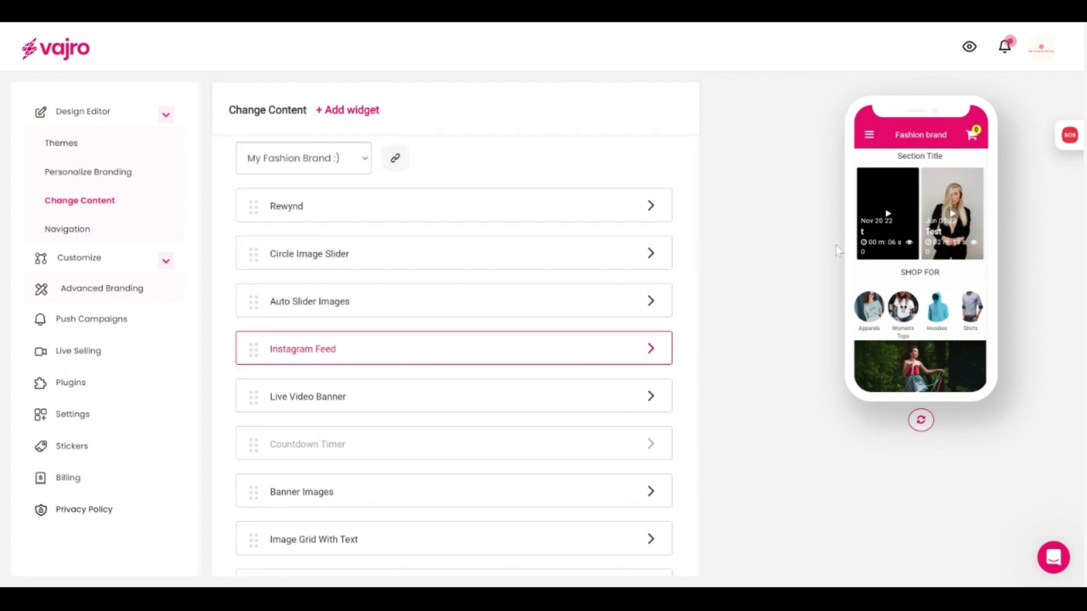
scroll(901, 276, down, 5)
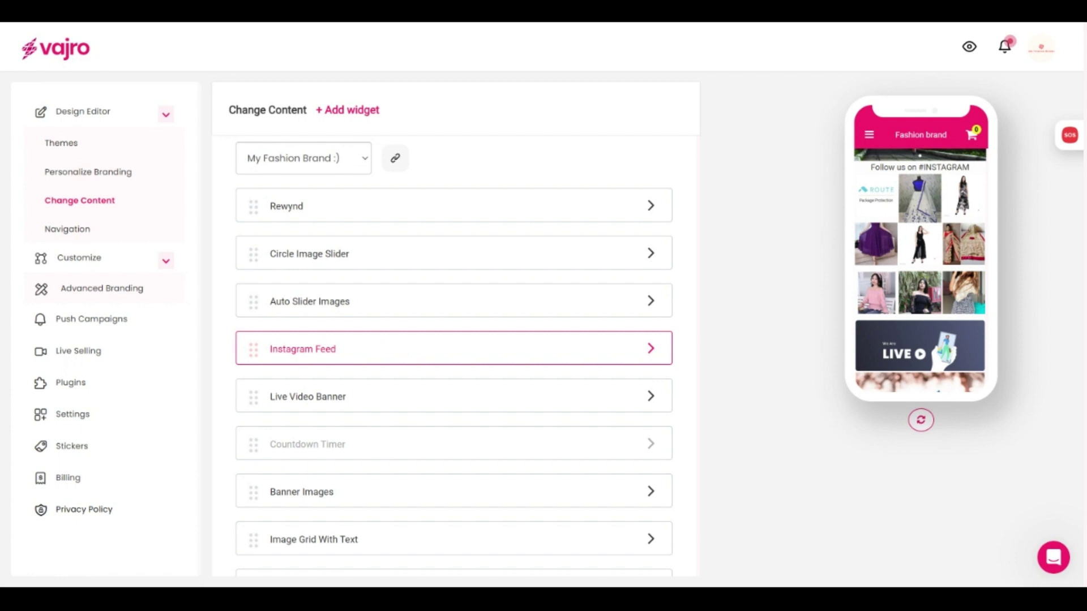
scroll(919, 271, up, 5)
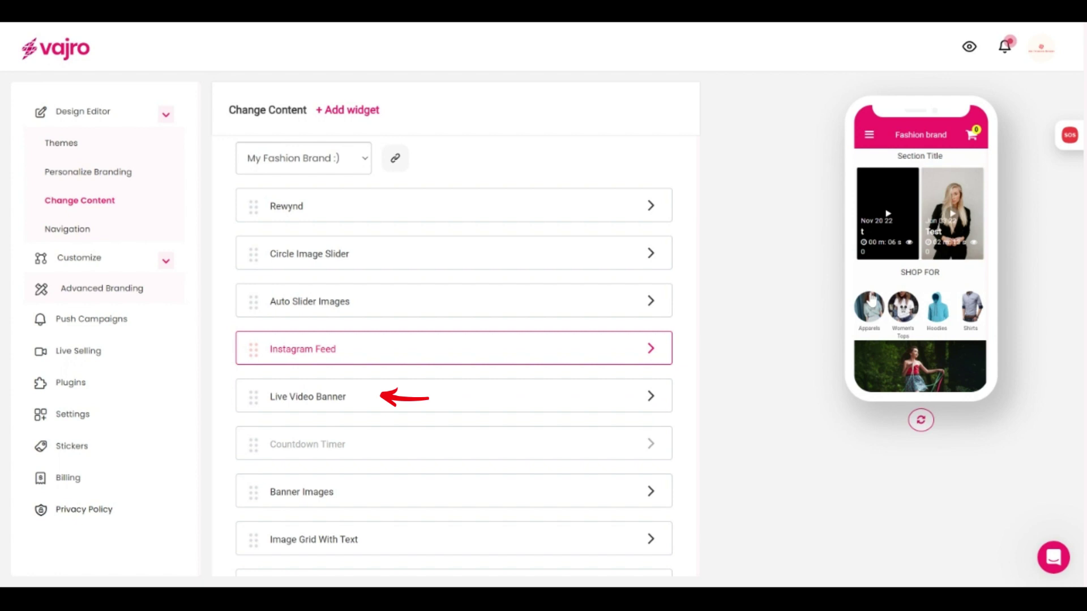
scroll(865, 301, down, 5)
scroll(863, 304, down, 5)
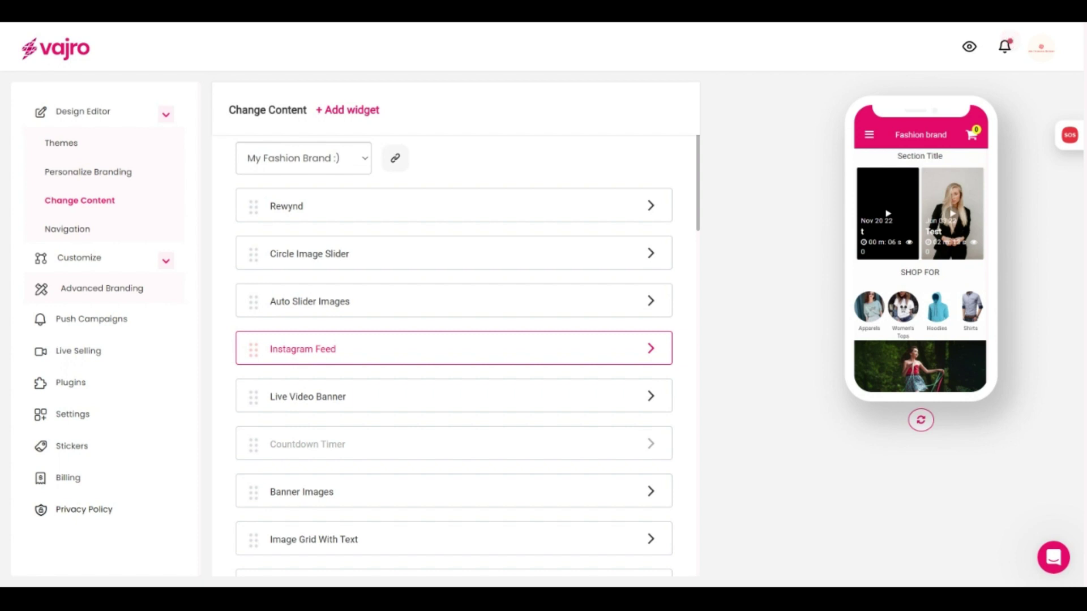
Schedule the Rewynd widget's display time for January 17, 2024, 10:50 am.
click(662, 214)
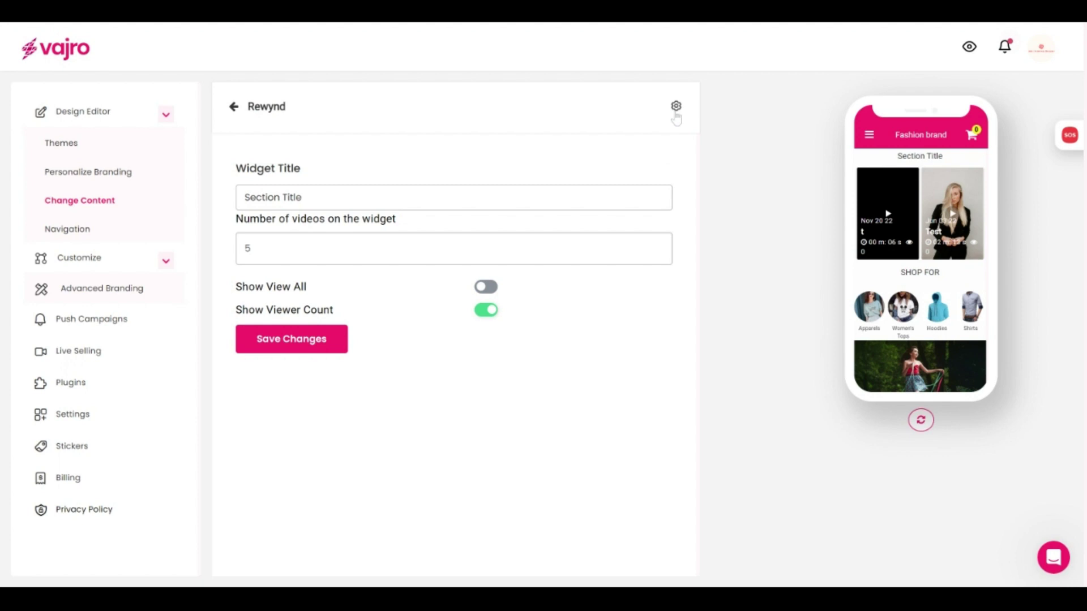
click(676, 108)
click(610, 174)
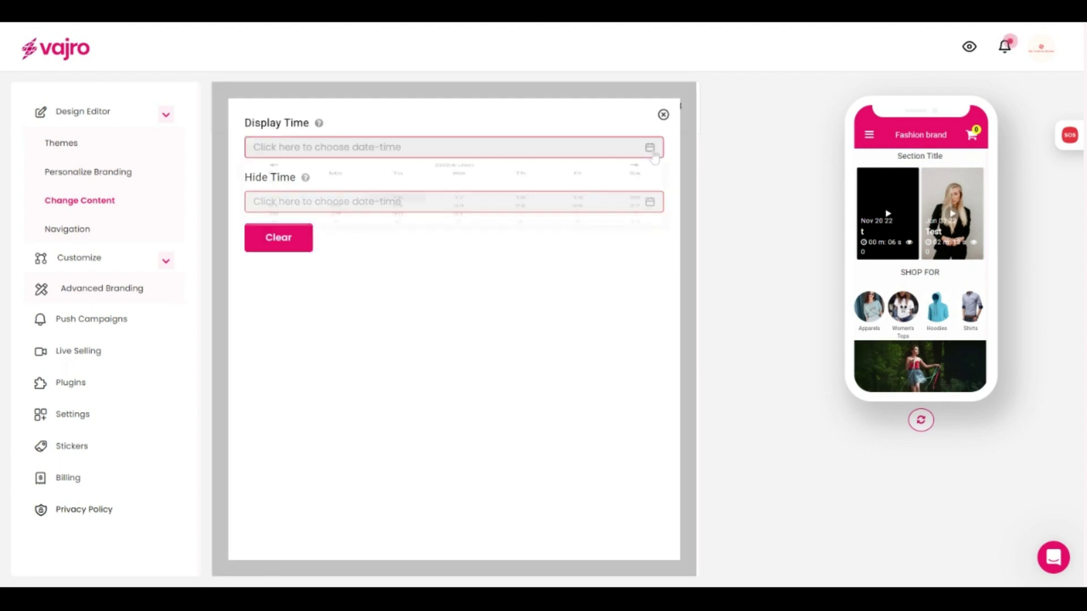
click(469, 253)
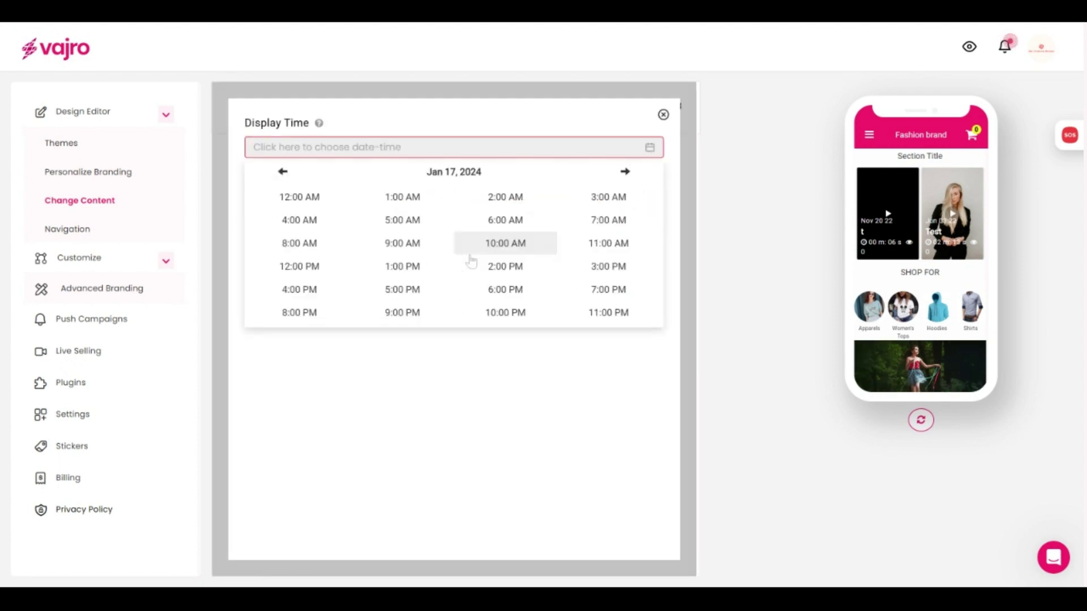
click(501, 250)
click(501, 252)
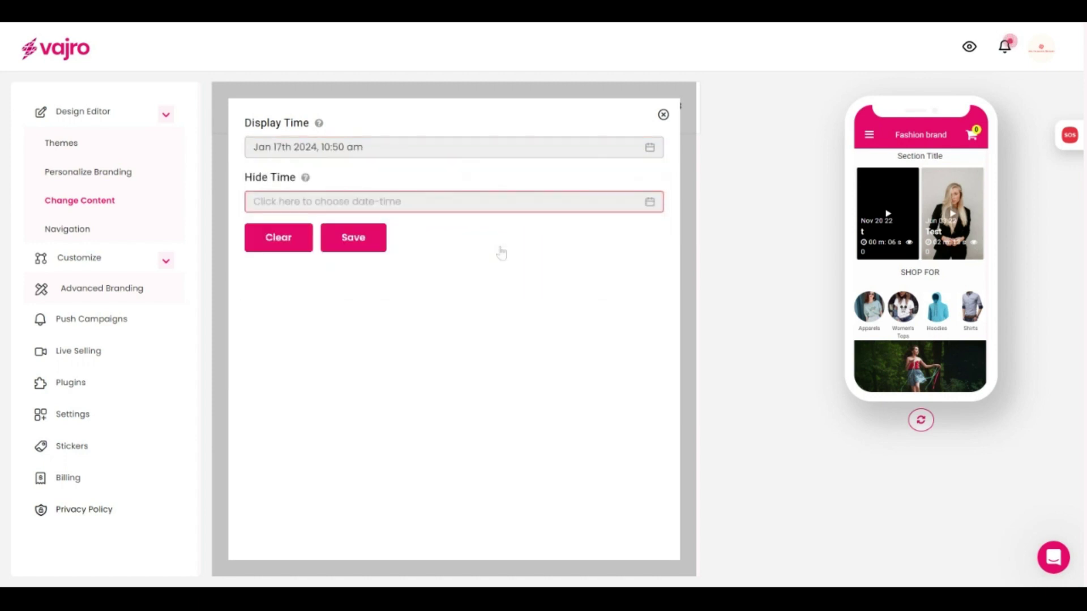
Schedule the Rewynd widget's hide time on January 18, 2024.
click(648, 205)
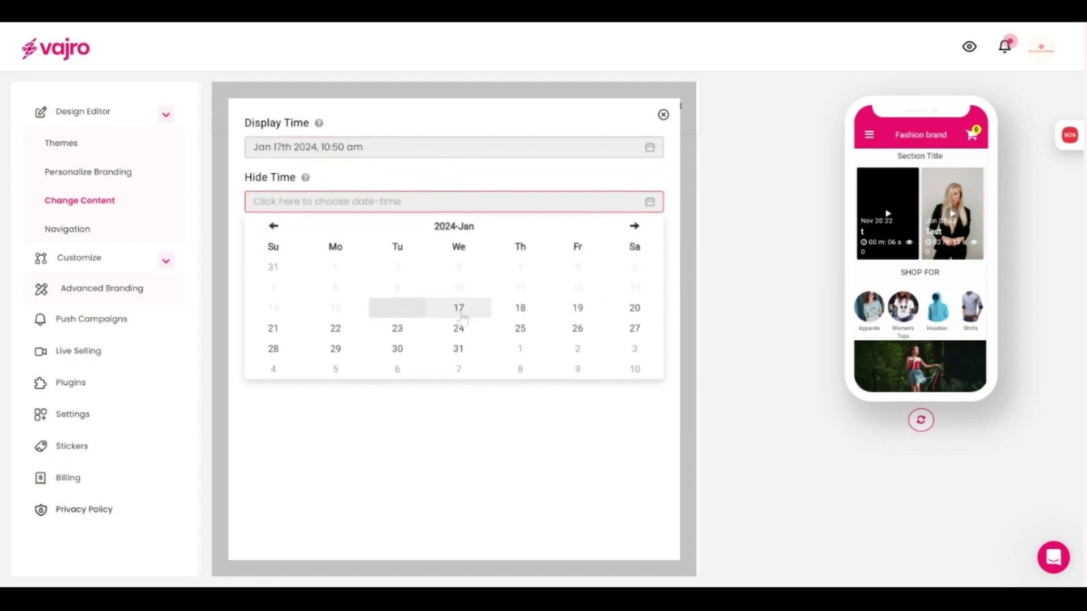
click(520, 308)
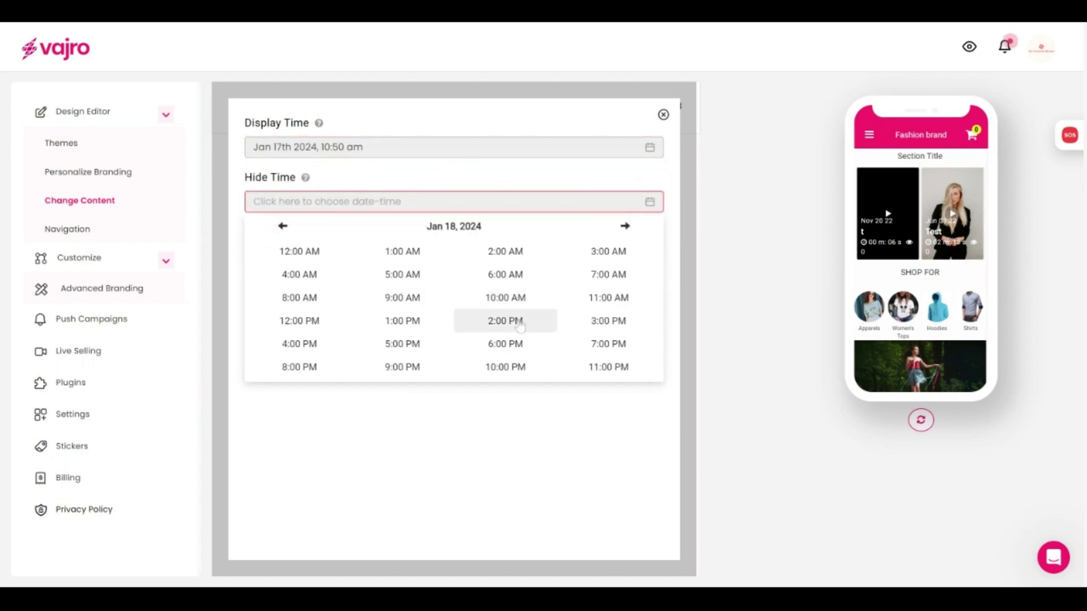
click(519, 320)
click(515, 302)
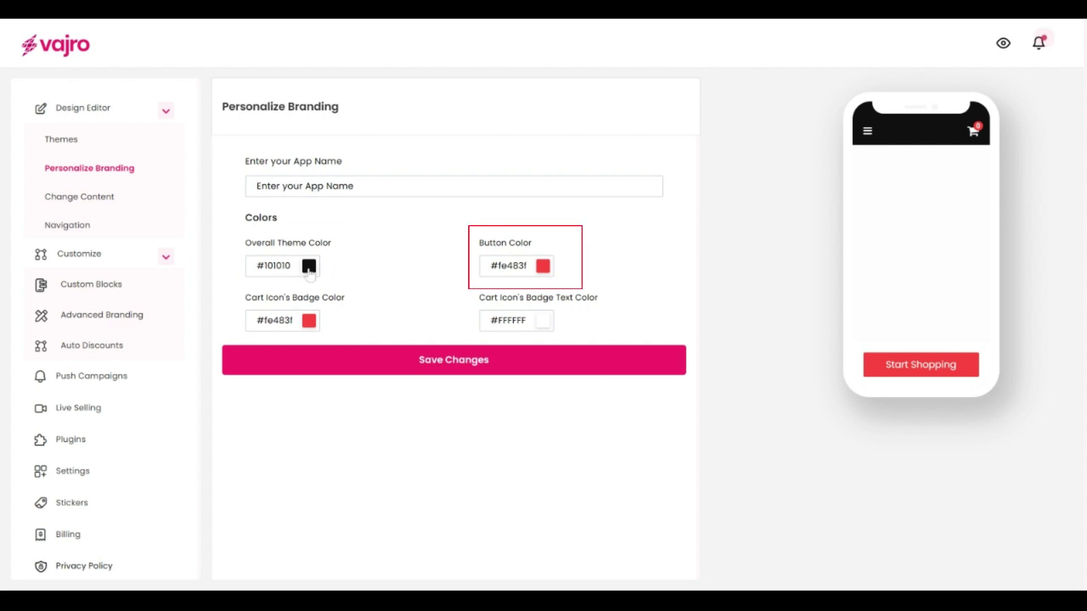
Enter "App name" as the app's name in the Personalize Branding settings.
click(453, 186)
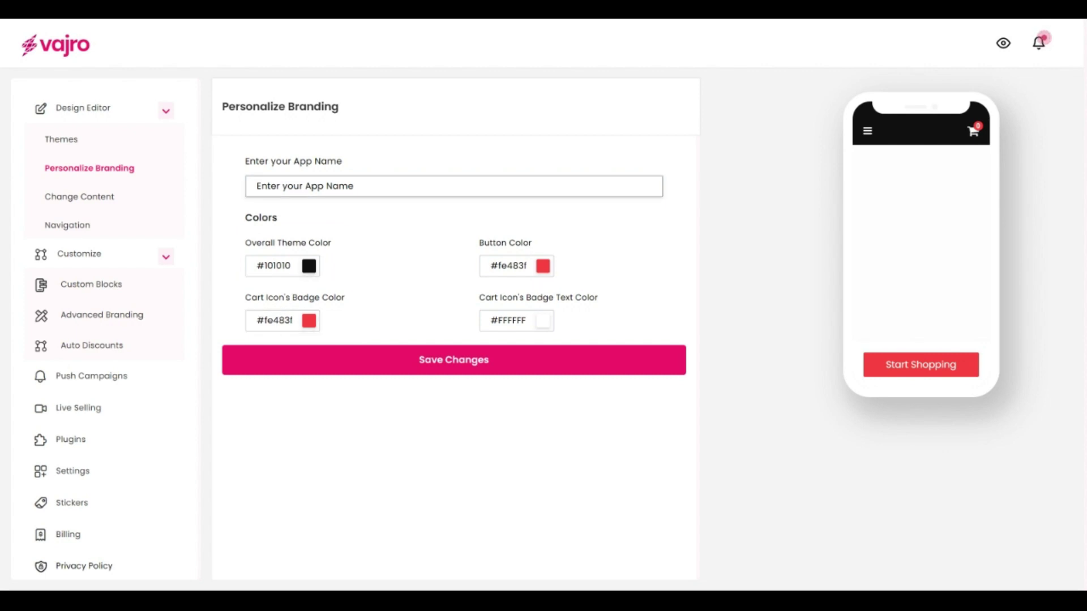
text(App name)
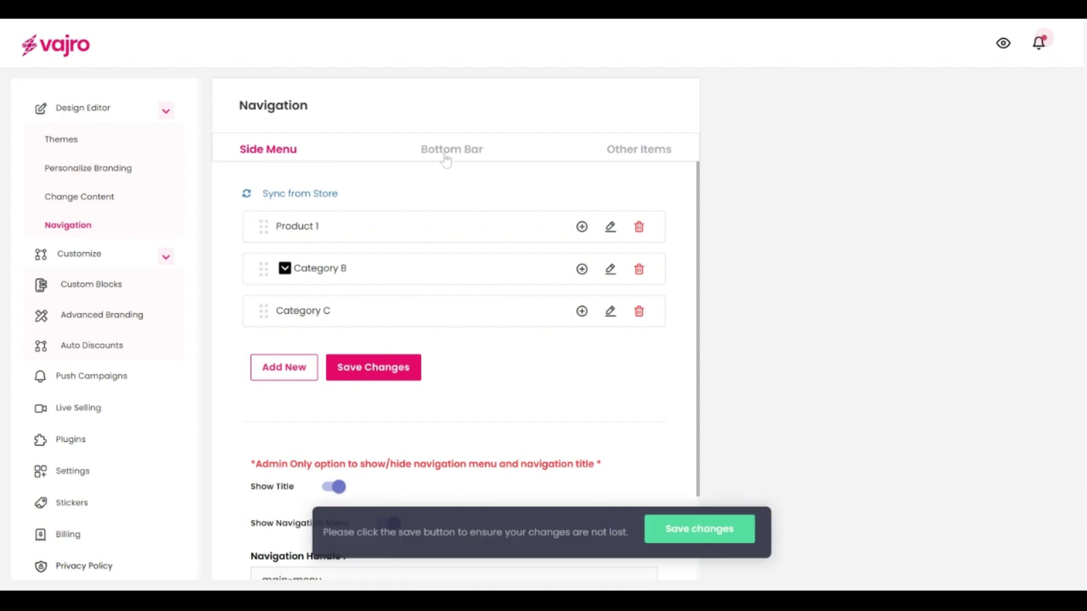
Enable the app's bottom navigation bar and add Collections and My Account to it.
click(446, 160)
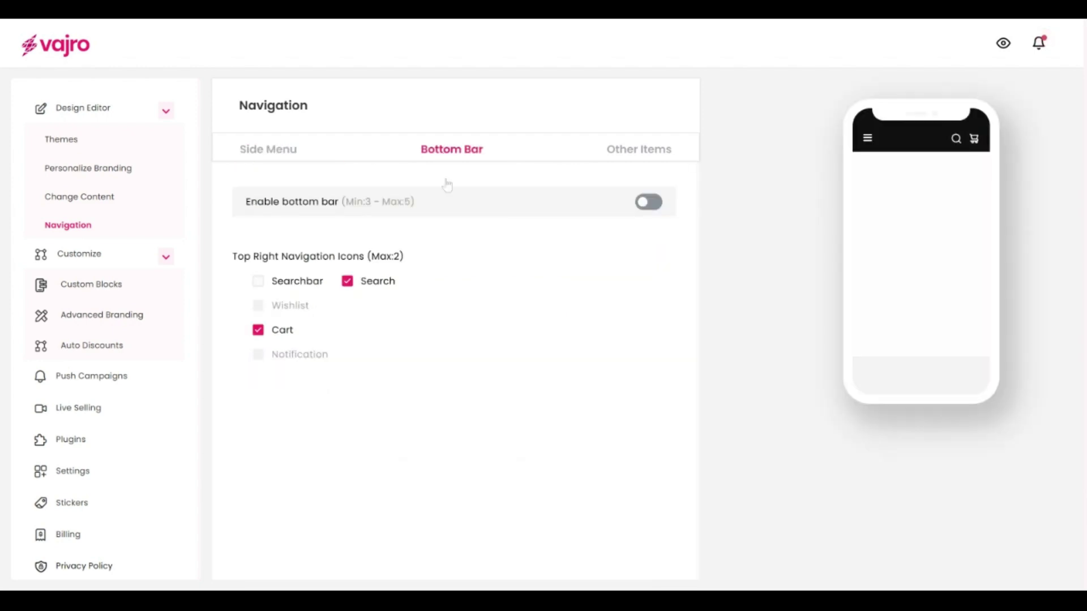
click(651, 205)
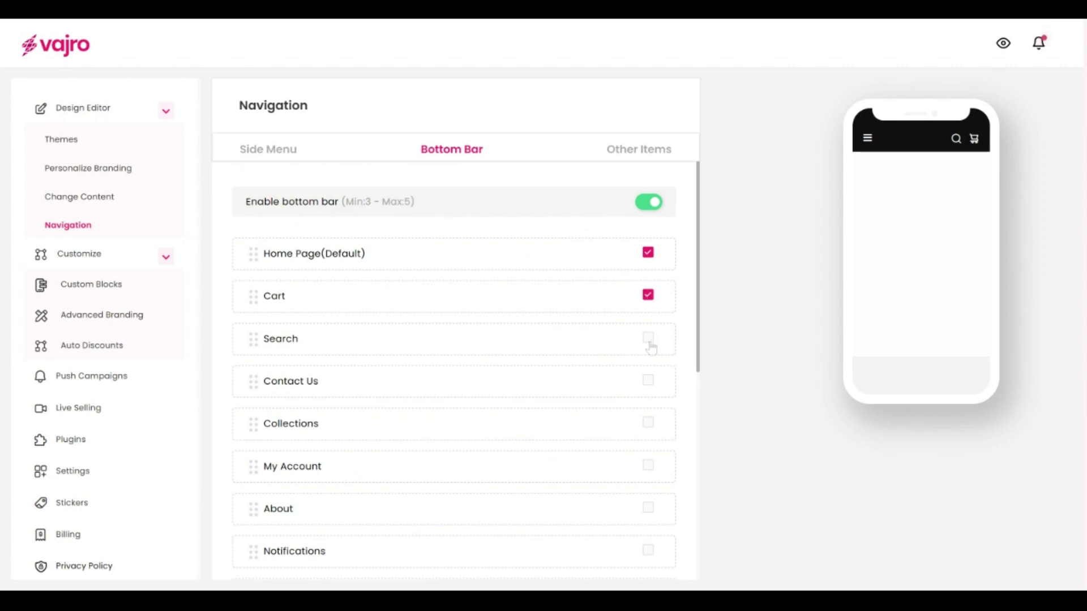
click(650, 432)
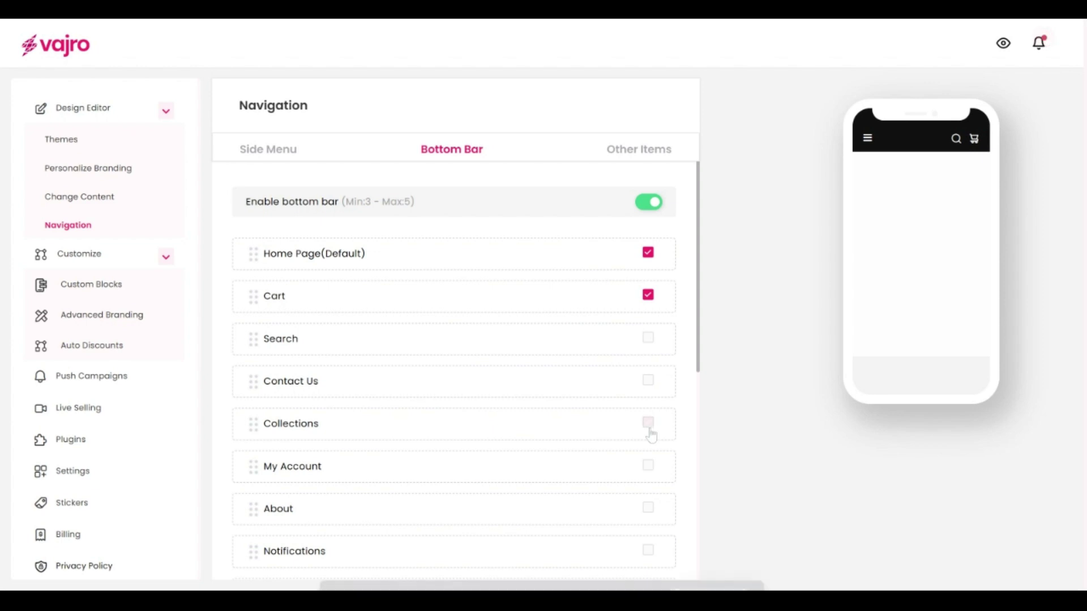
click(648, 467)
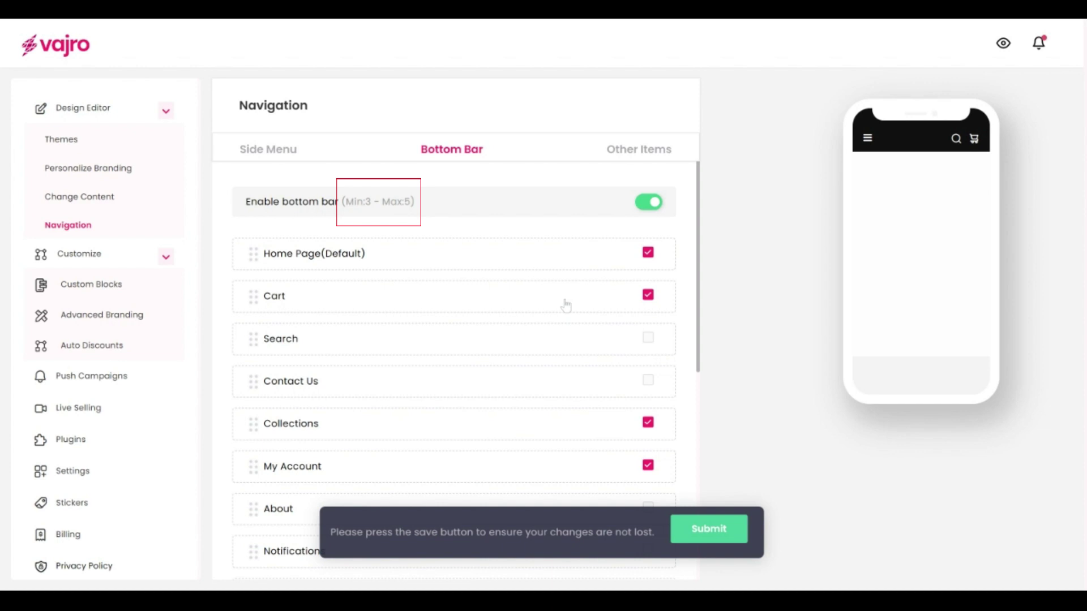
Open the Quick Links settings among the other navigation items and review the listed links.
click(630, 152)
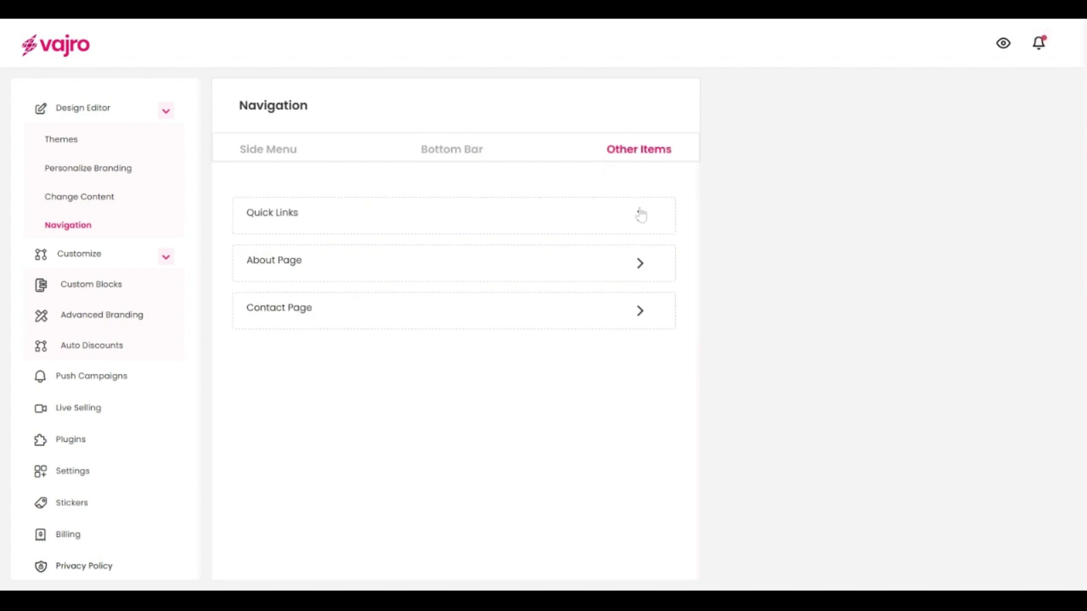
click(640, 214)
scroll(484, 266, down, 2)
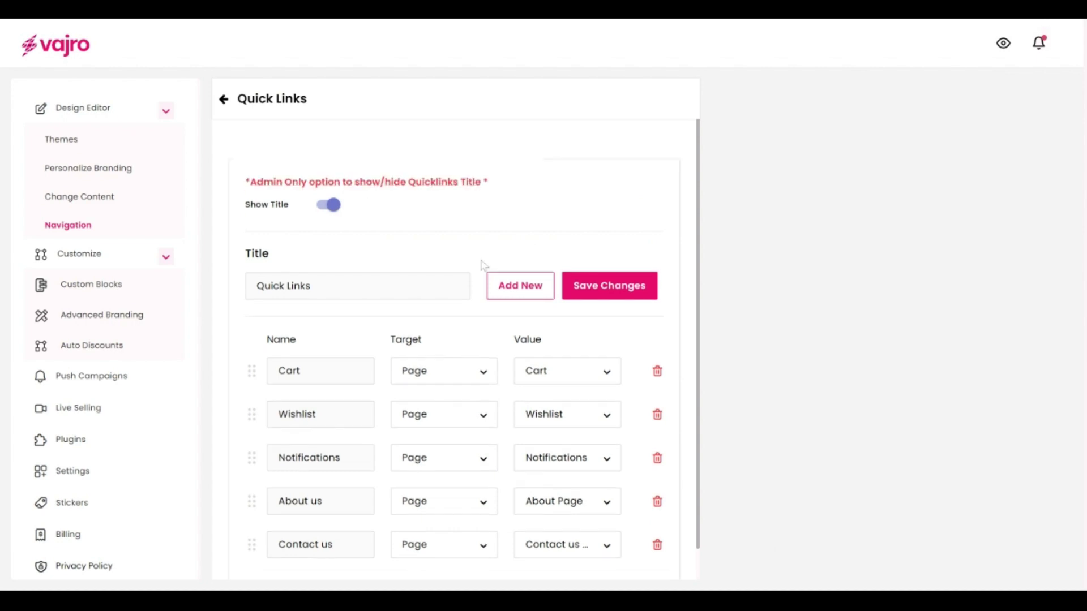